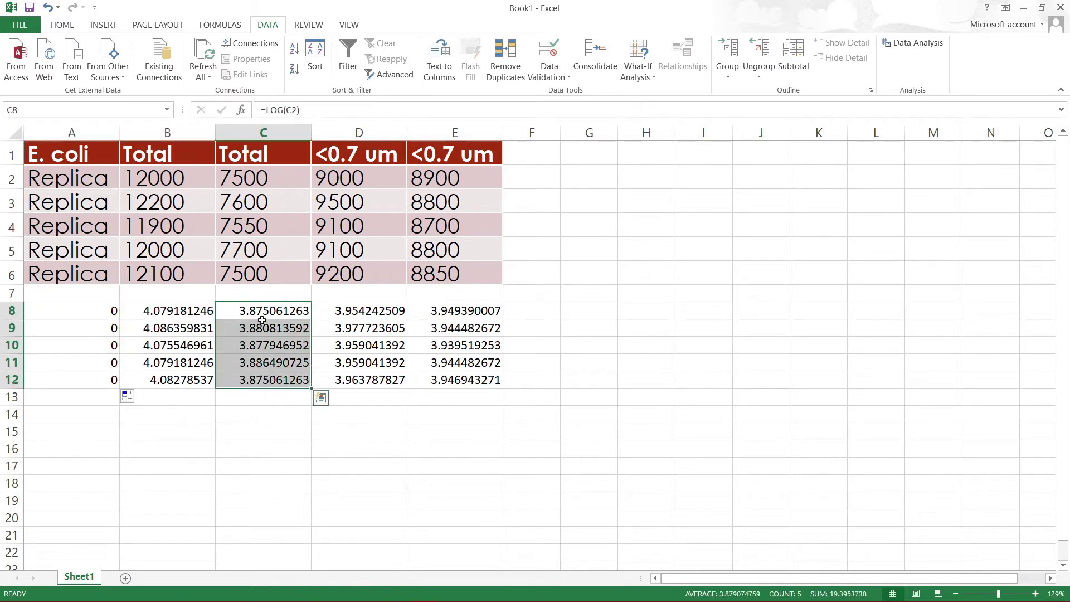
- Move the Total logs down to B13:B17 and fill hour 24 down rows 13–17
click(83, 392)
text(24)
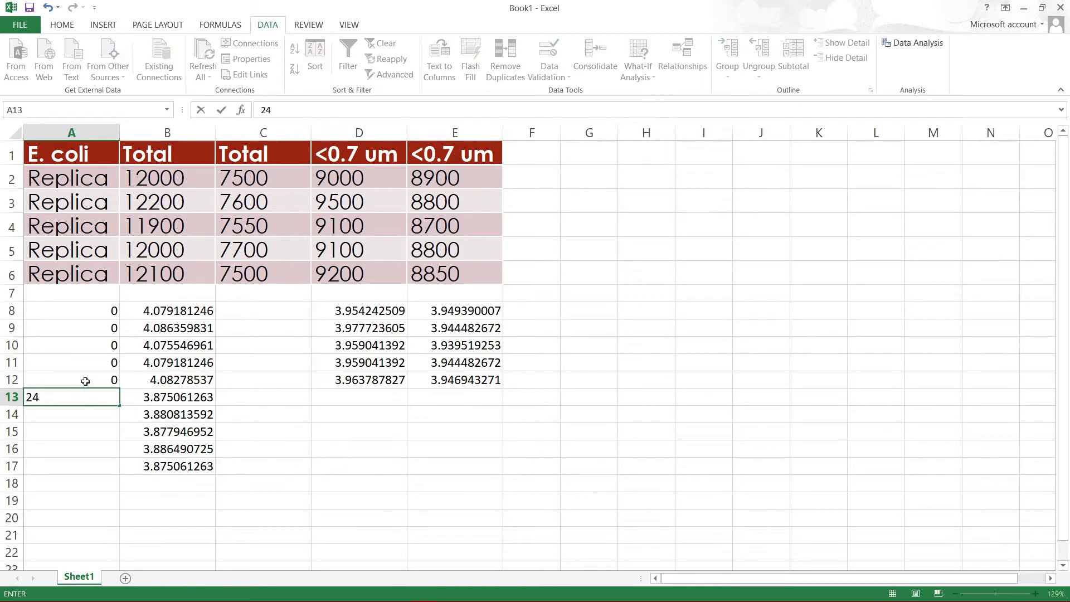
key(Return)
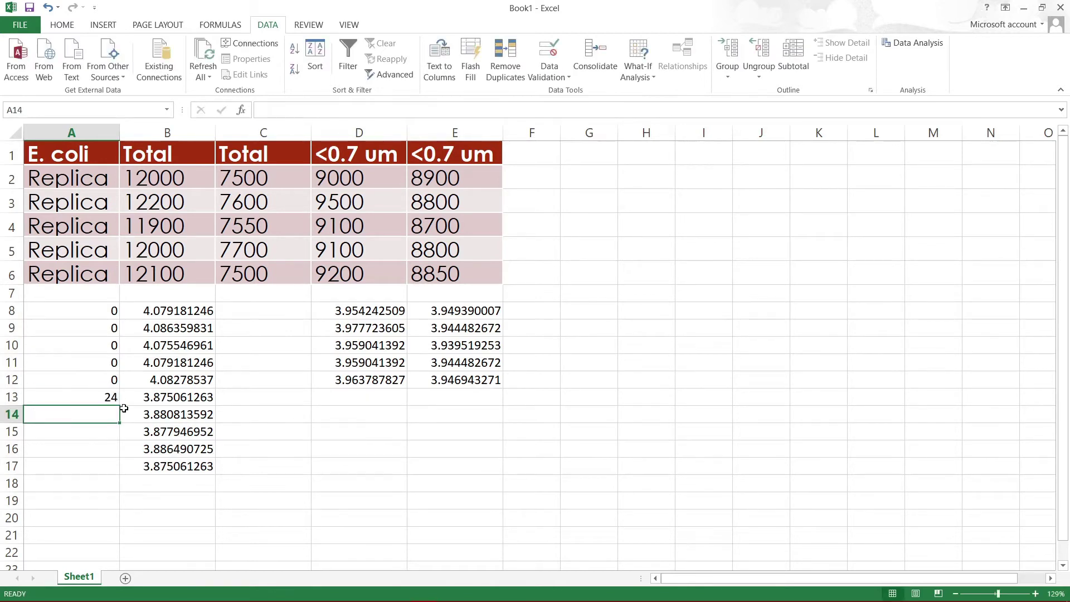
click(111, 400)
drag(122, 408, 121, 473)
- Copy the hour values A8:A17 into C8:C17
drag(99, 305, 96, 468)
key(ctrl+c)
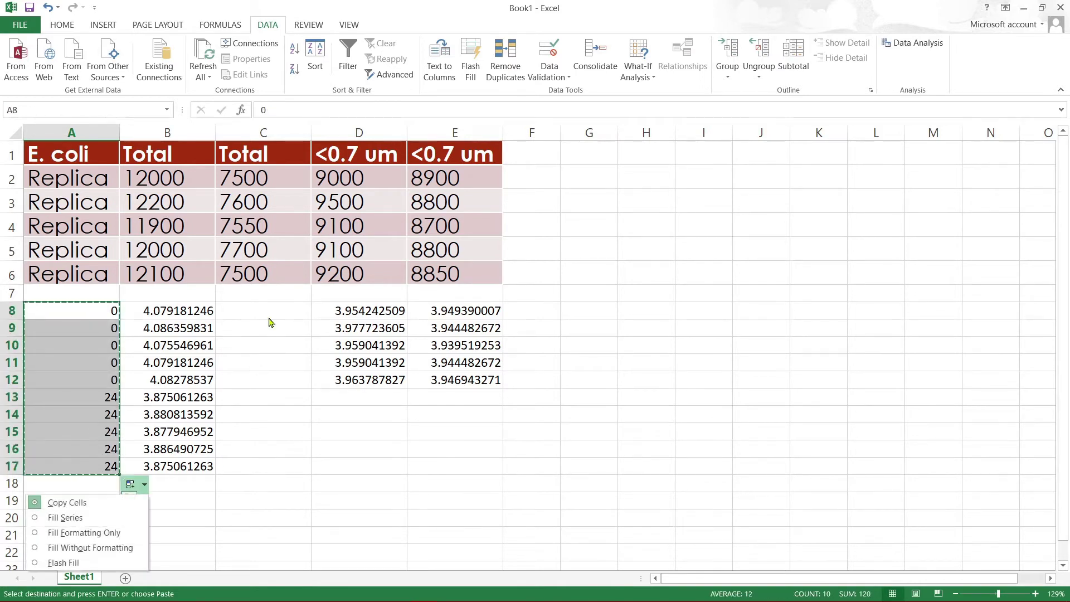
click(269, 308)
key(ctrl+v)
- Move the E8:E12 logs into D13:D17 and shift the whole block one column right to B8:E17
drag(446, 310, 449, 385)
drag(445, 303, 352, 390)
click(532, 449)
drag(83, 315, 390, 465)
drag(263, 304, 359, 304)
click(277, 517)
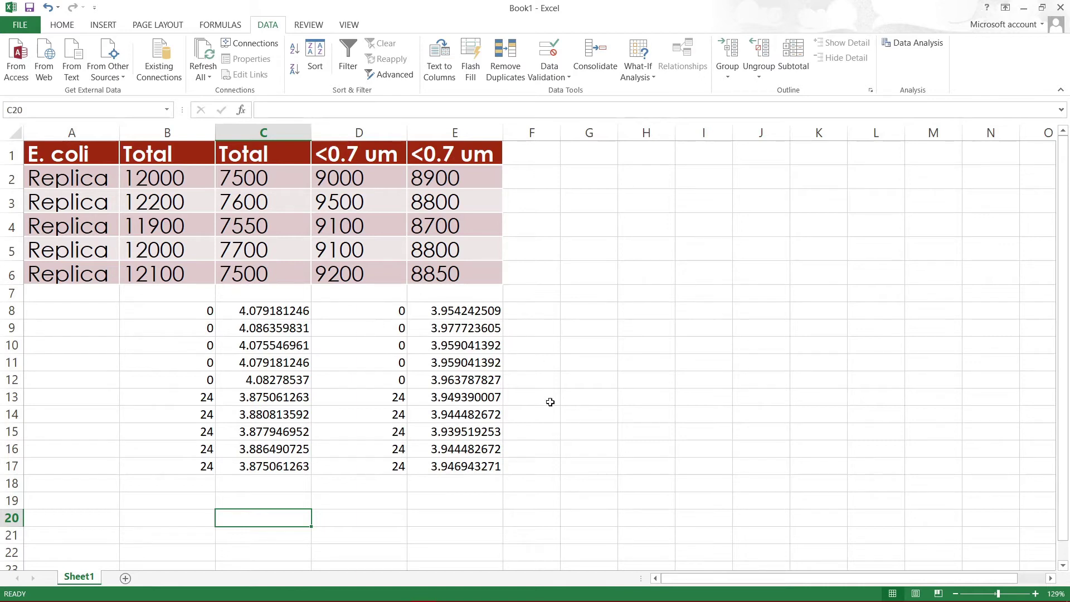
- Copy the B8:E17 log block and open an empty PAST data sheet beside Excel
drag(169, 315, 449, 468)
key(ctrl+c)
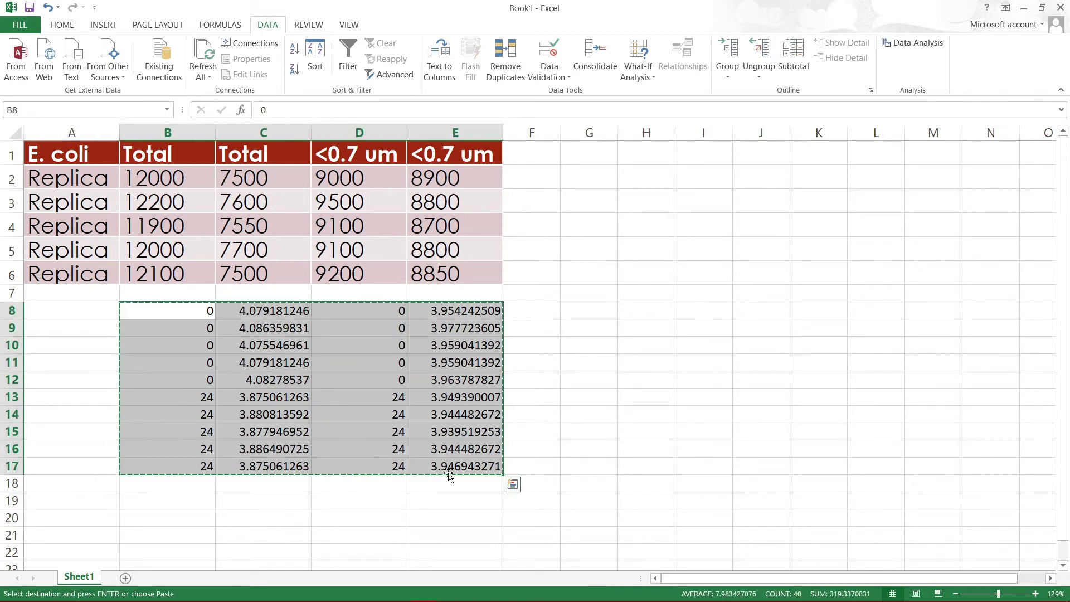
mouse_move(348, 595)
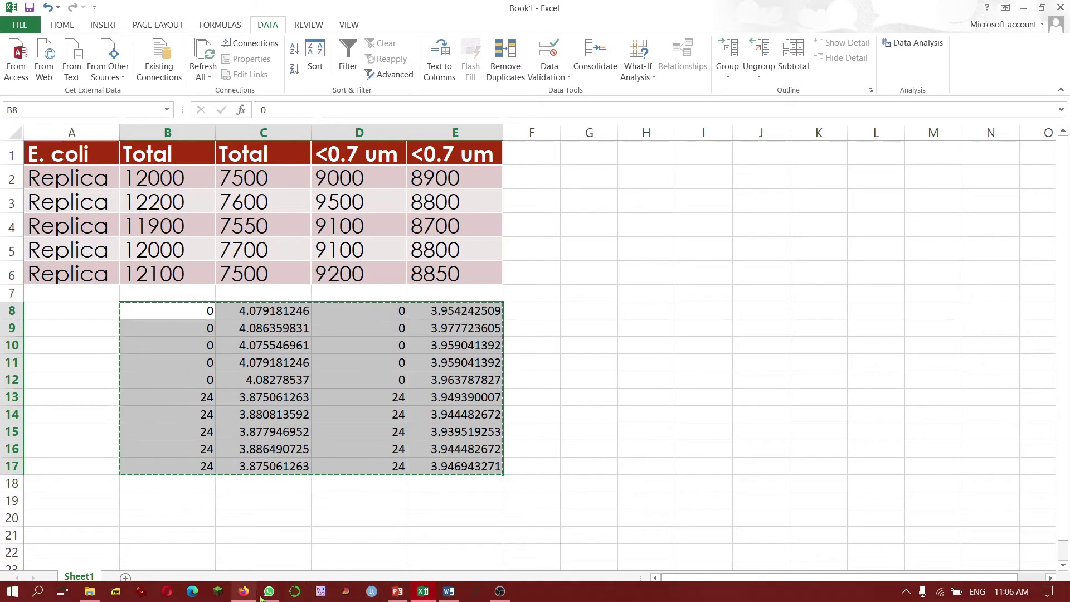
click(346, 592)
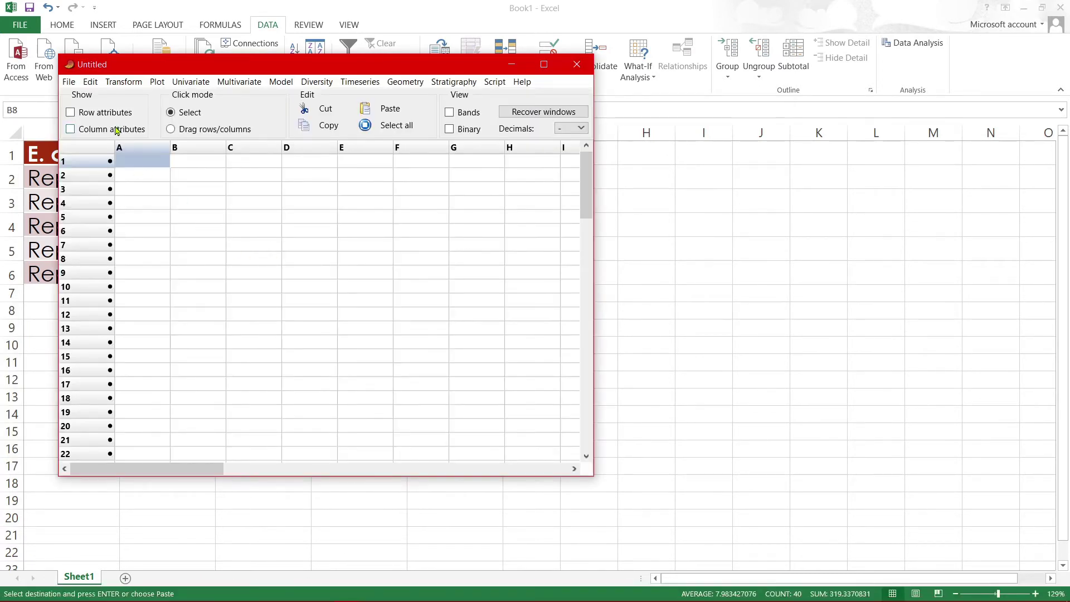
drag(134, 64, 508, 127)
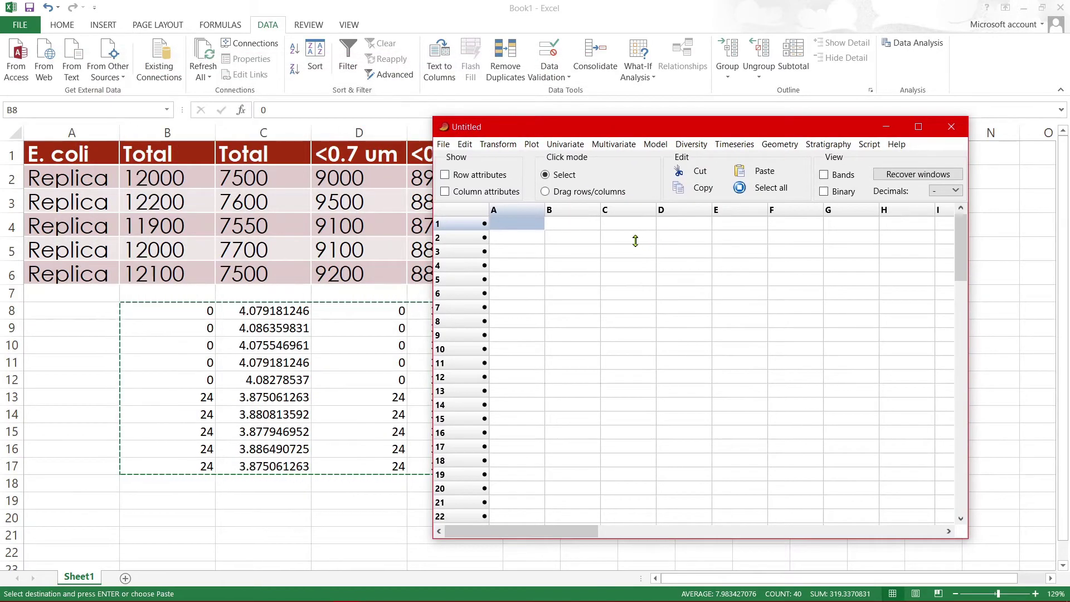
click(236, 330)
click(196, 298)
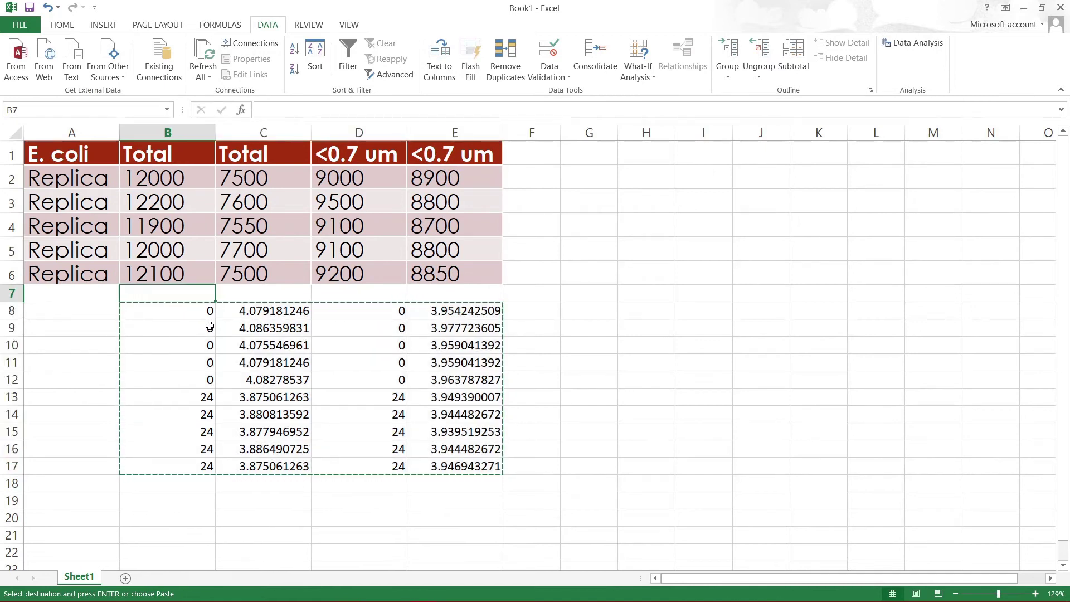
- Enter the headings Total h, Total cfu, Sized h and Sized cfu across B7:E7
text(Tota)
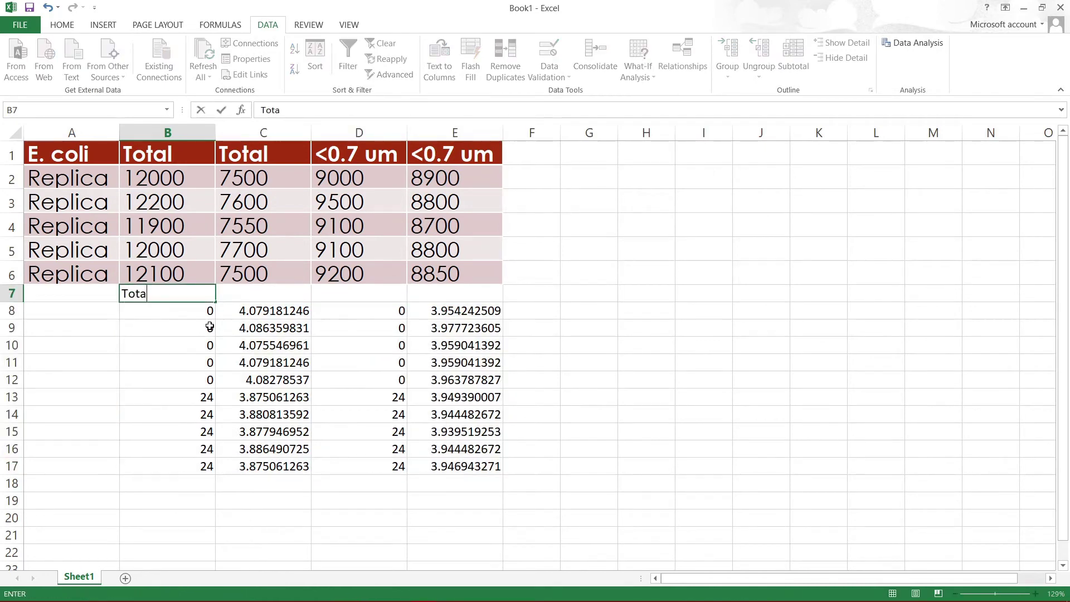
text(l)
key(Tab)
key(Left)
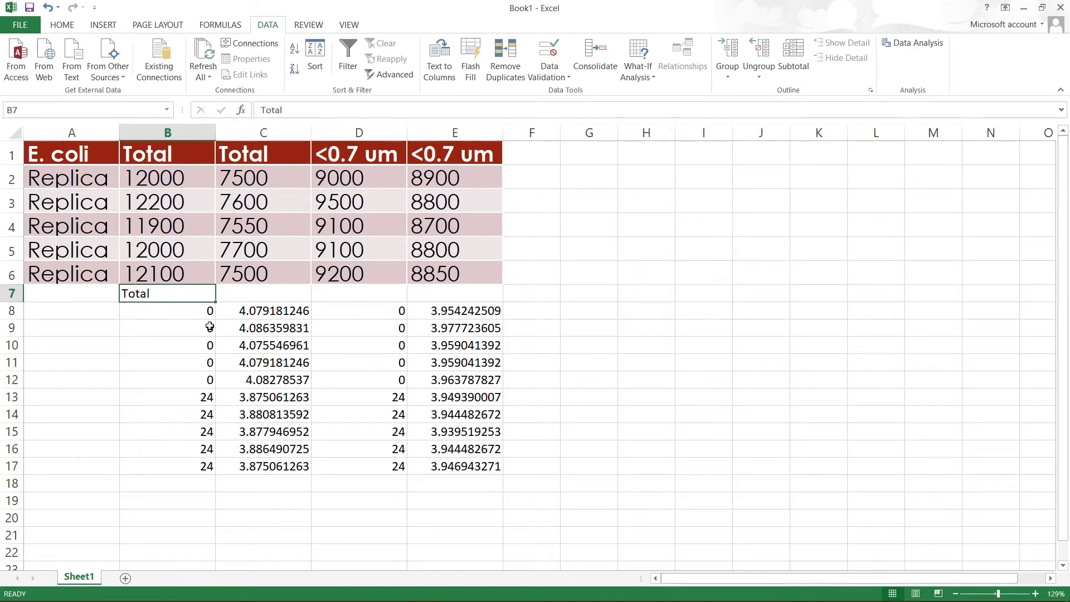
text(Total h)
key(Tab)
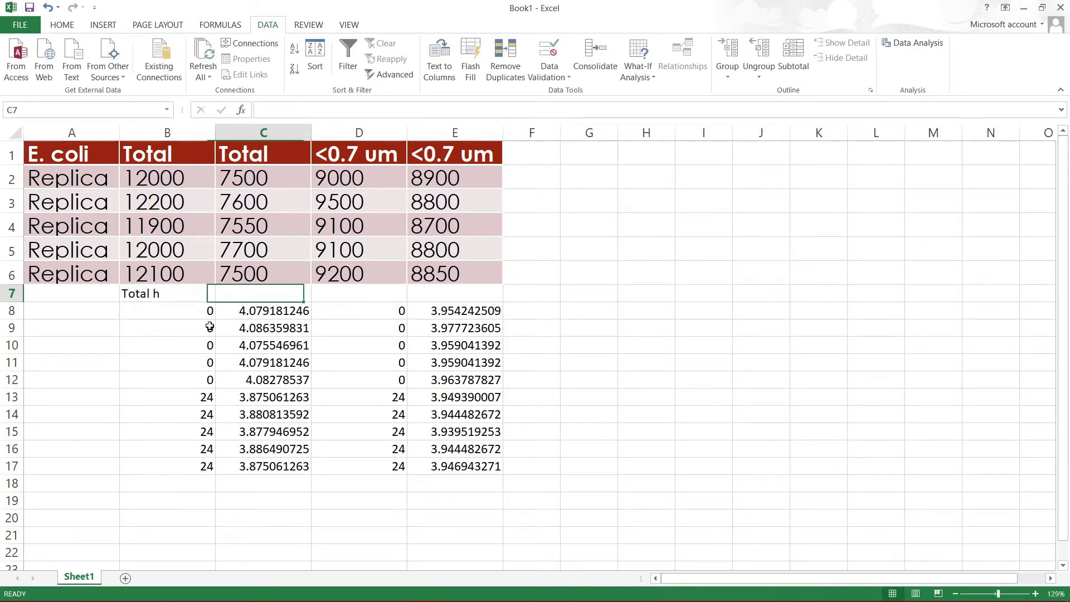
text(Tota)
key(BackSpace)
text(ta)
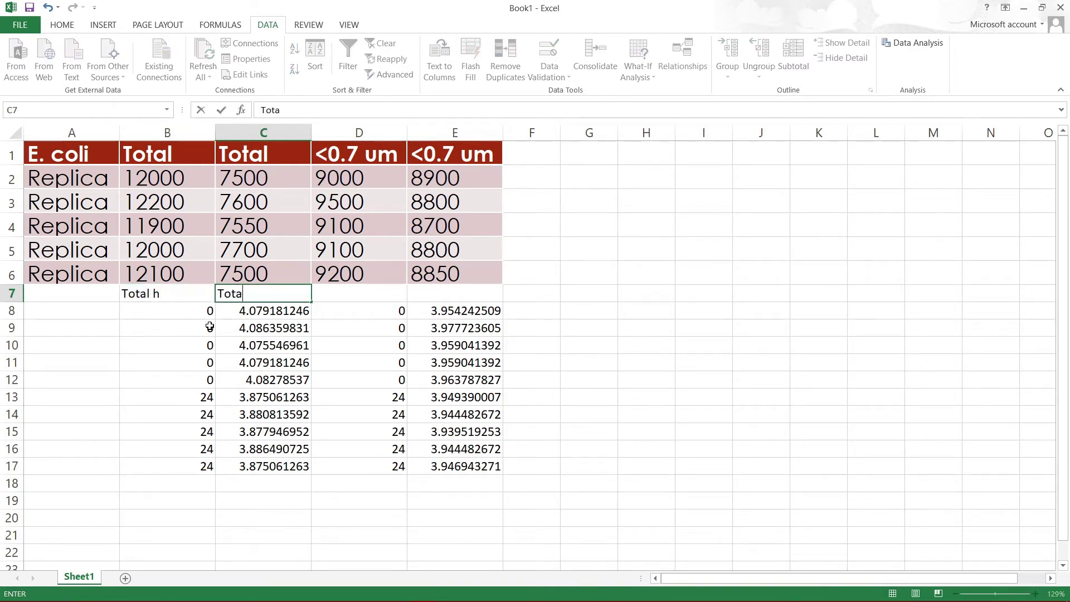
text(l cfu)
key(Tab)
text(T)
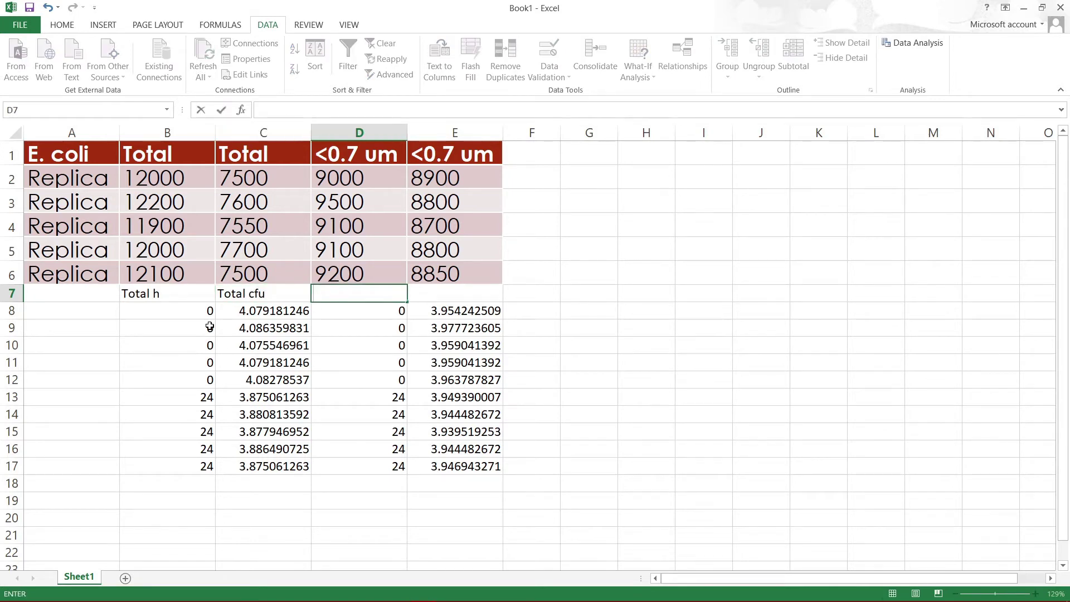
text(ized h)
key(Tab)
text(Siz)
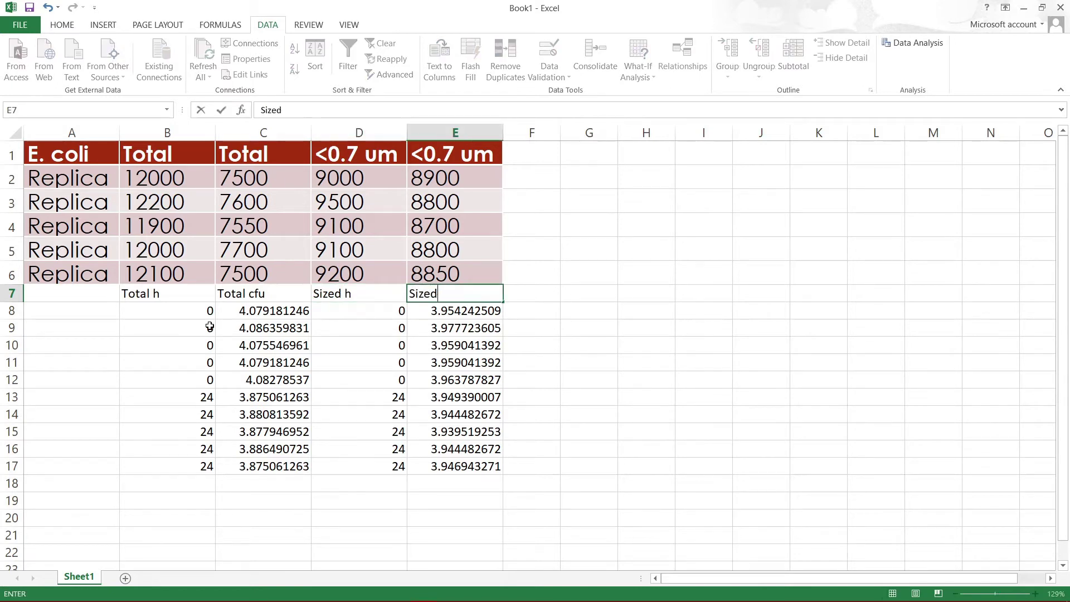
text(ed cfu)
key(Return)
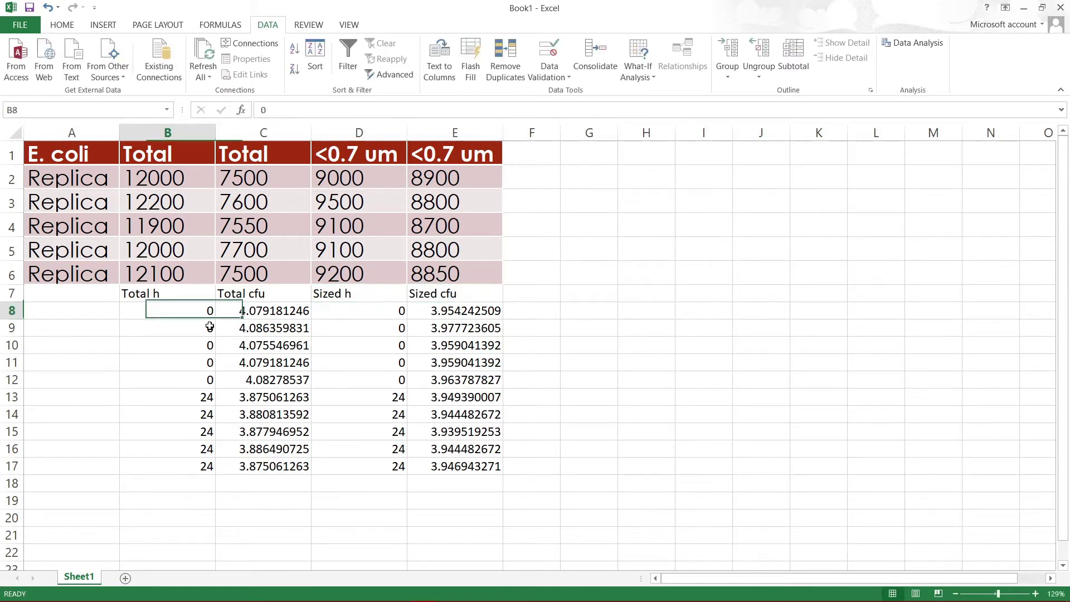
- Paste the labelled Excel block B7:E17 into PAST so the column names become its column headers
drag(198, 291, 461, 467)
key(ctrl+c)
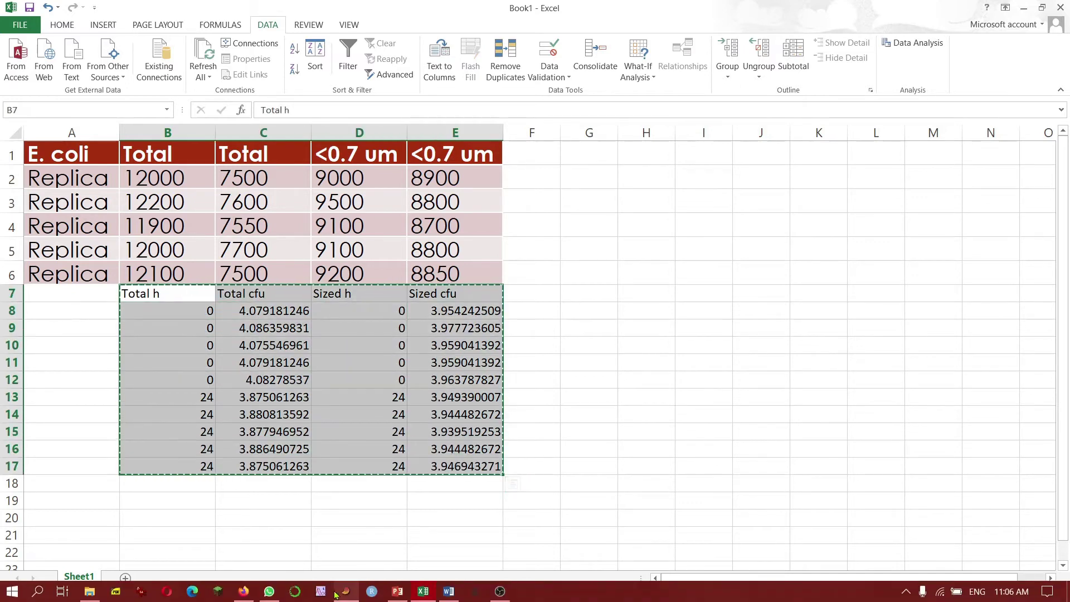
click(346, 591)
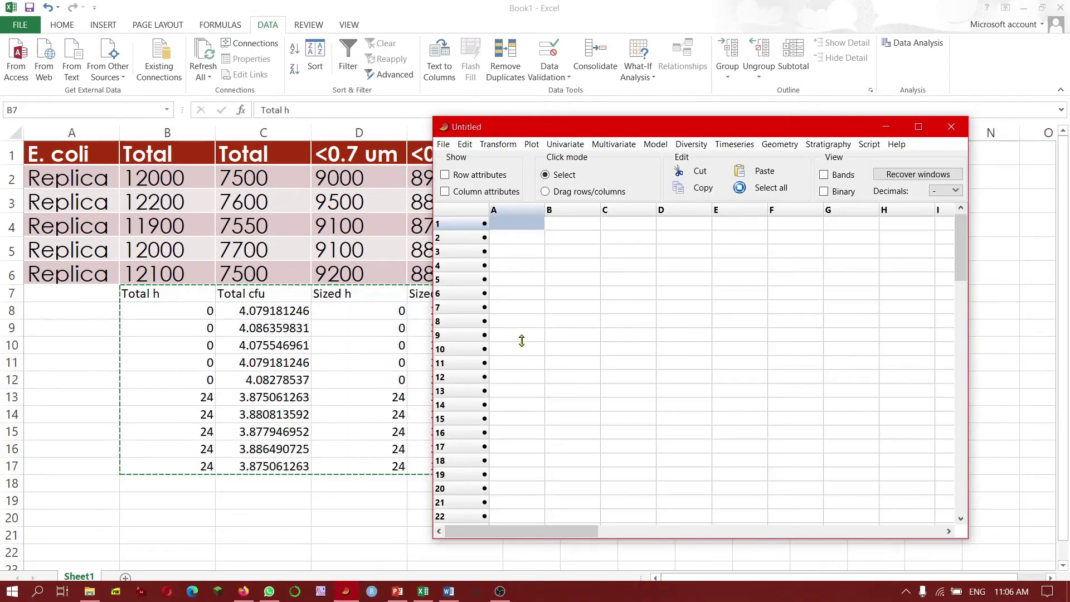
click(478, 195)
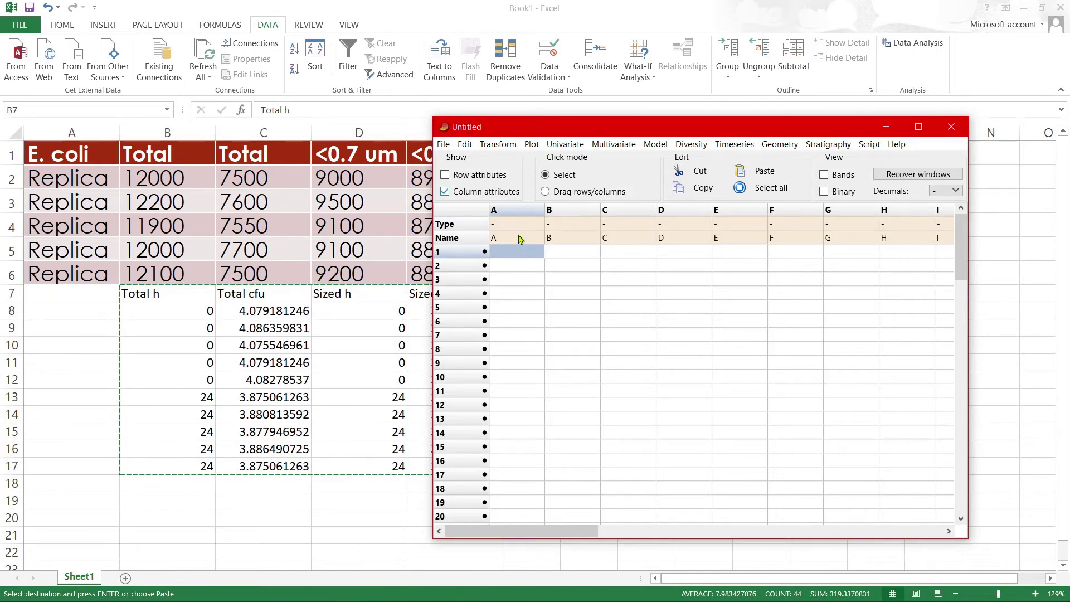
click(526, 239)
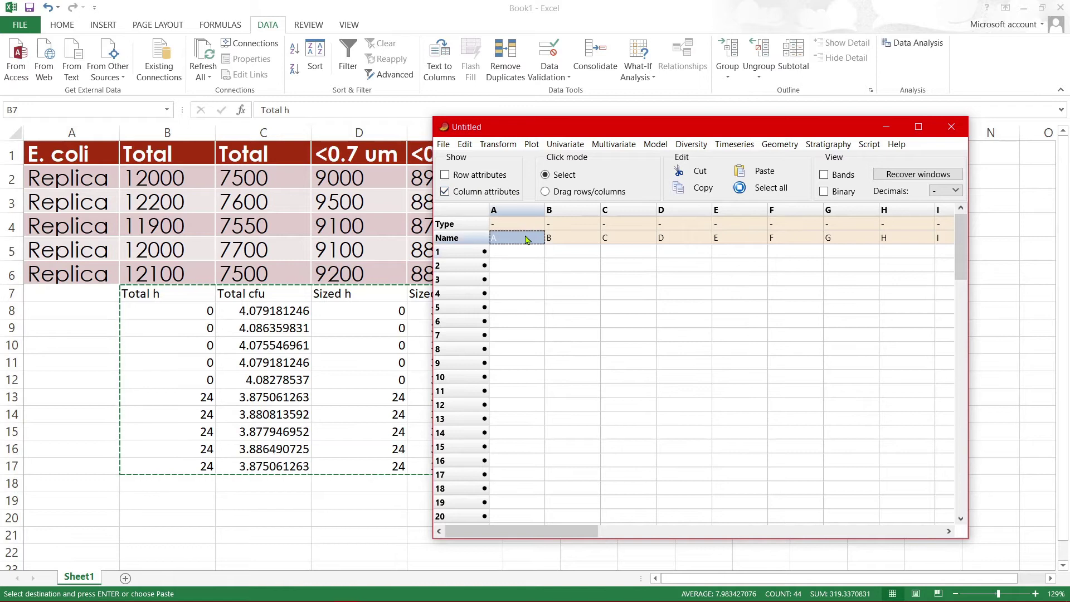
key(ctrl+v)
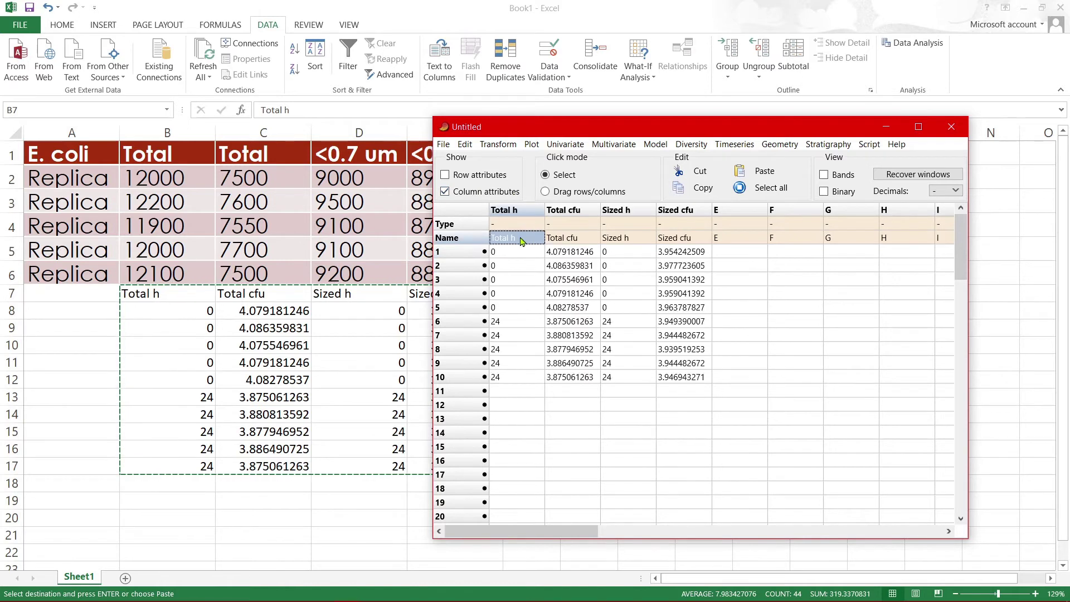
click(484, 195)
- Select all the PAST data and run a one-way ANCOVA (F 1.342, p 0.2627)
key(ctrl+a)
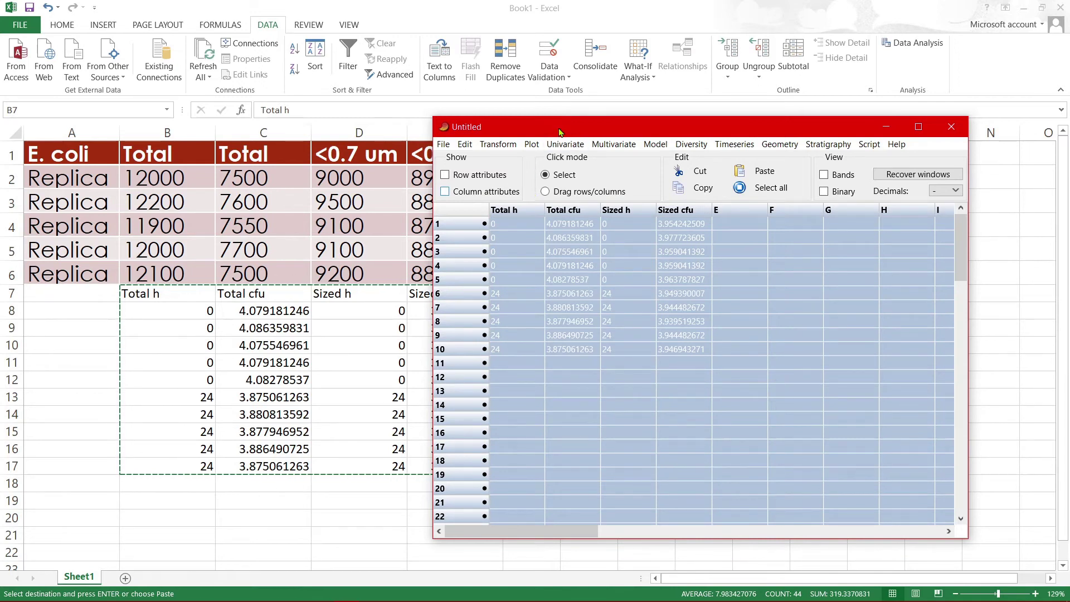
drag(568, 127, 521, 100)
click(519, 120)
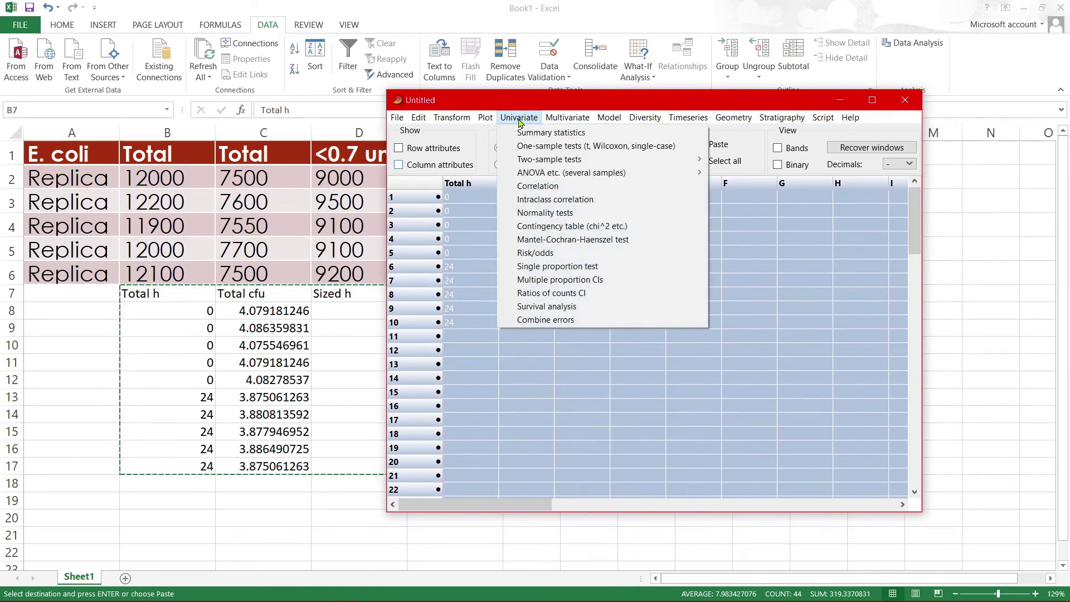
mouse_move(537, 173)
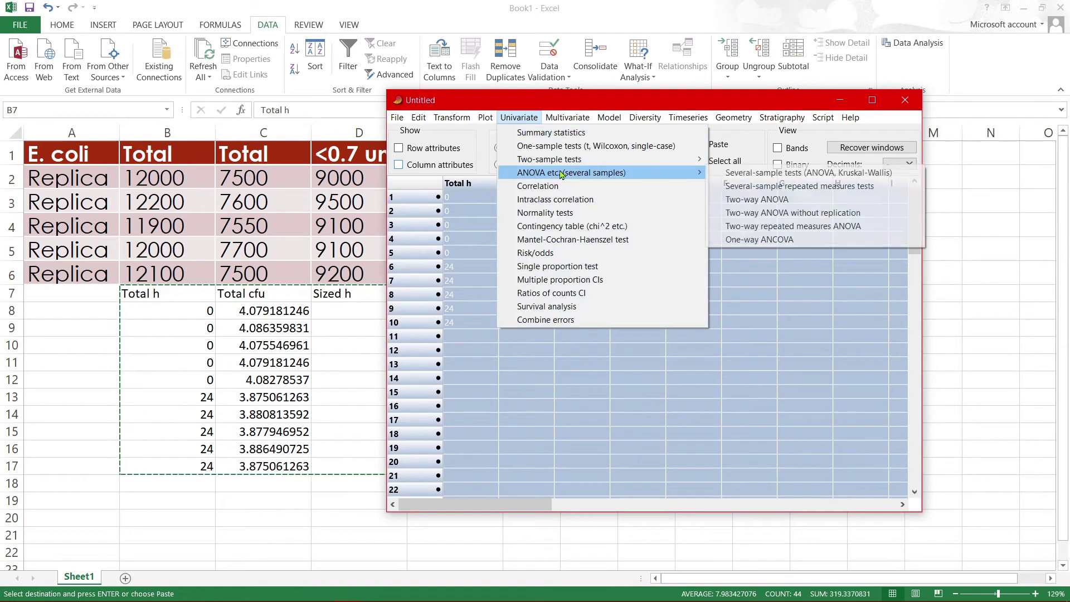
click(776, 242)
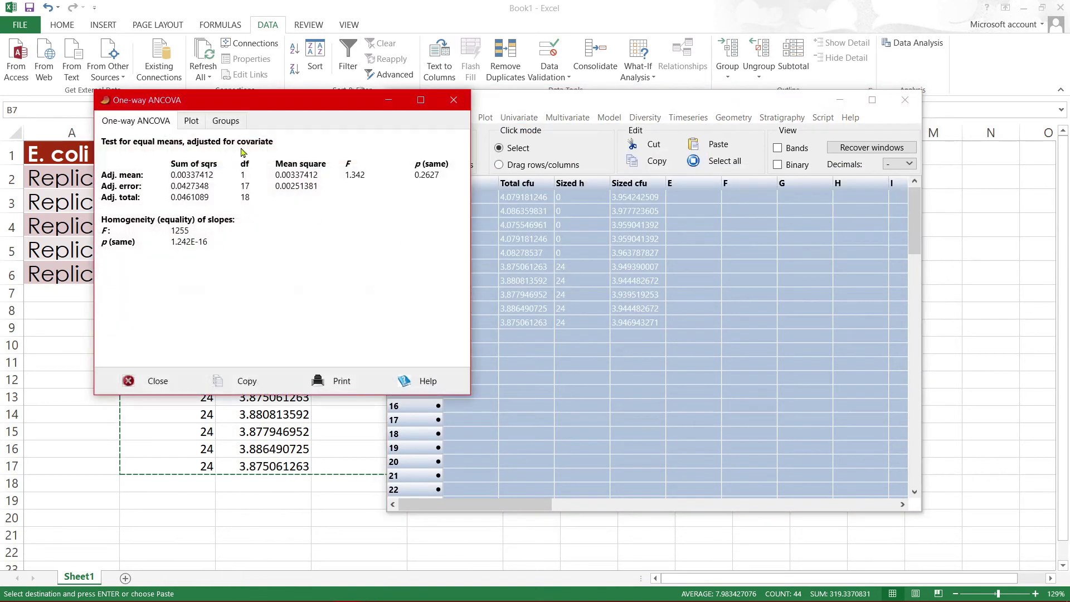
- Display the ANCOVA plot with two fitted log cfu lines over 0–24 hours
drag(255, 104, 483, 88)
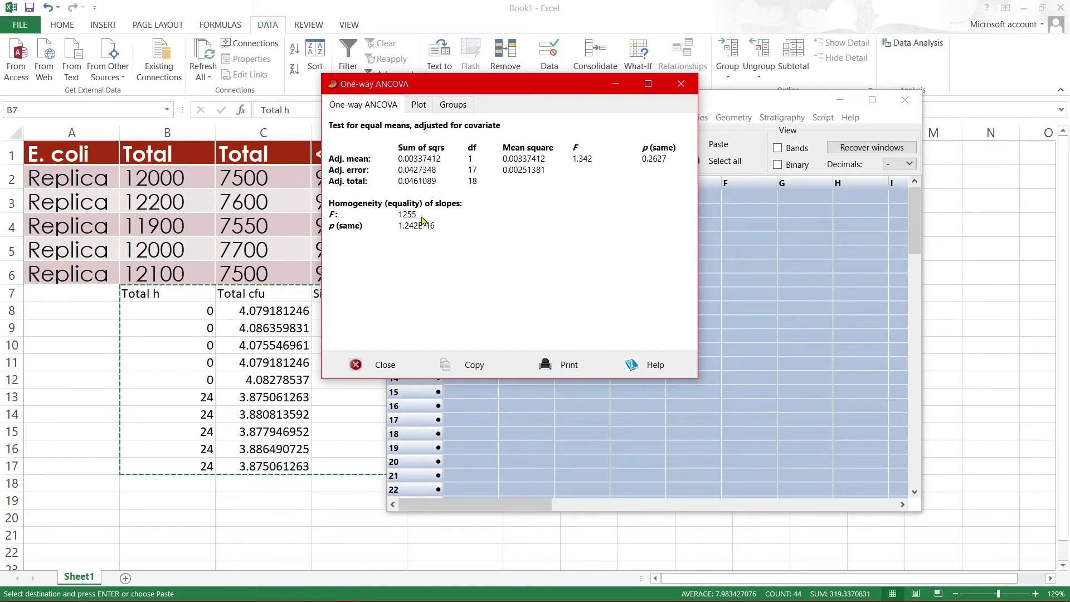
click(418, 106)
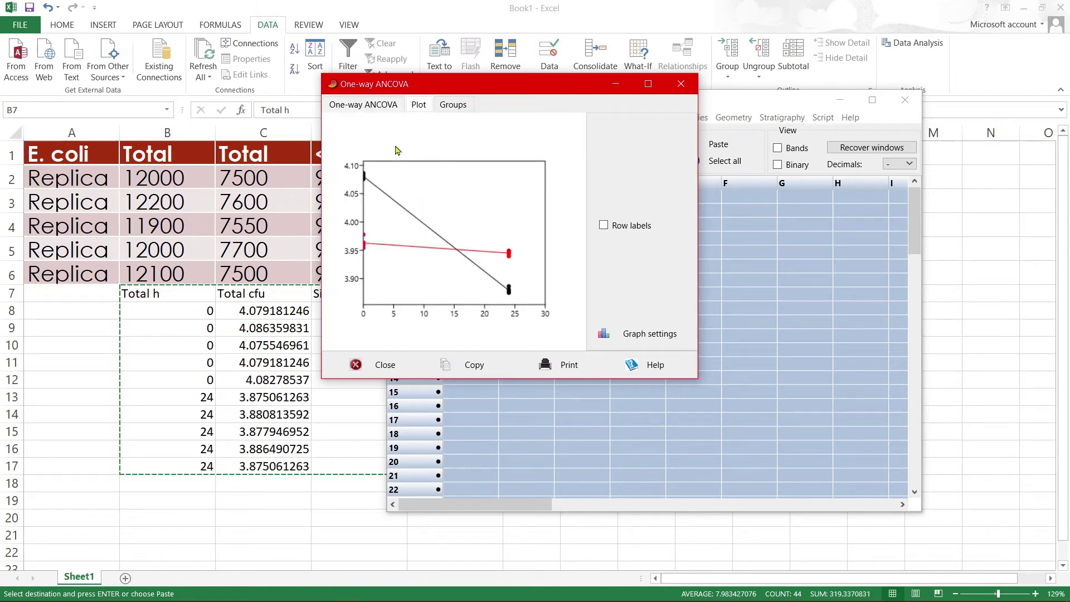
- Show the ANCOVA Groups table with slopes -0.0083973 (Total cfu) and -0.00074182 (Sized cfu)
drag(422, 90, 619, 243)
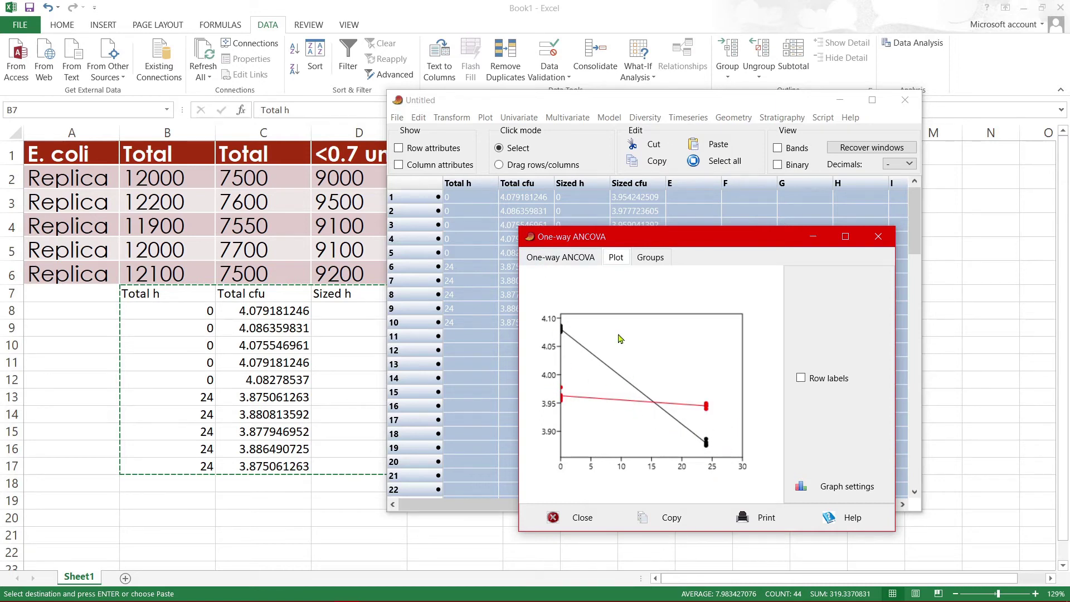
click(647, 265)
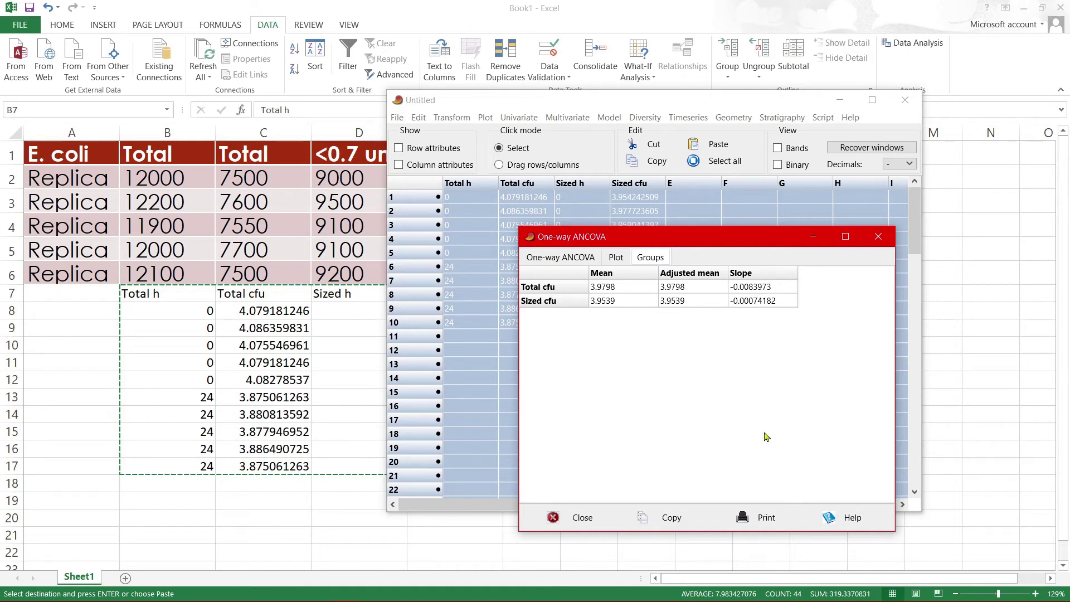
- Paste the ANCOVA groups table into Excel at B19:E21, then switch back to PAST
click(669, 517)
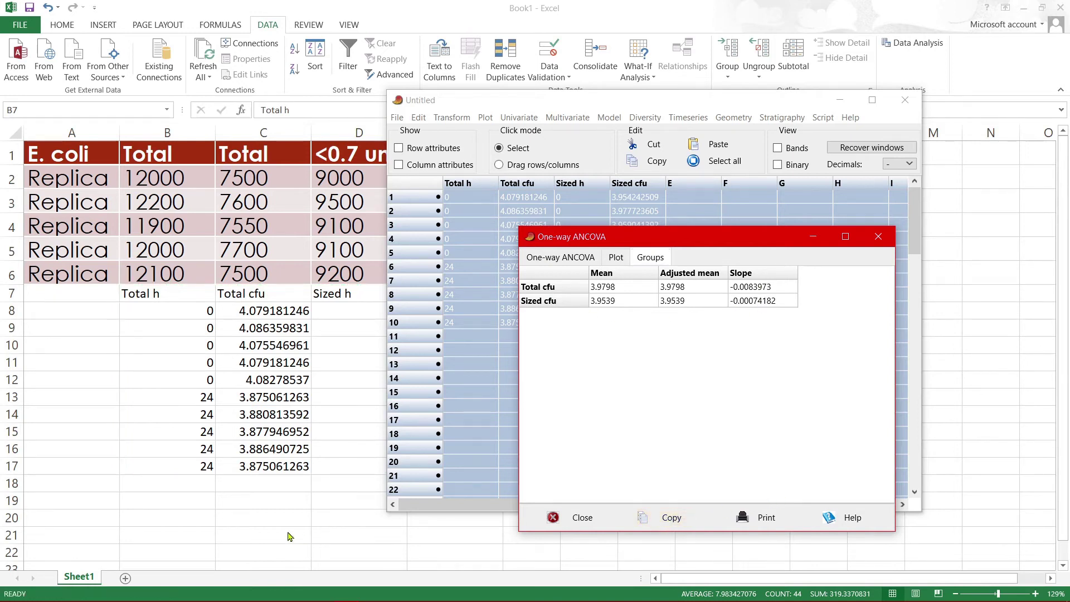
click(185, 502)
key(ctrl+v)
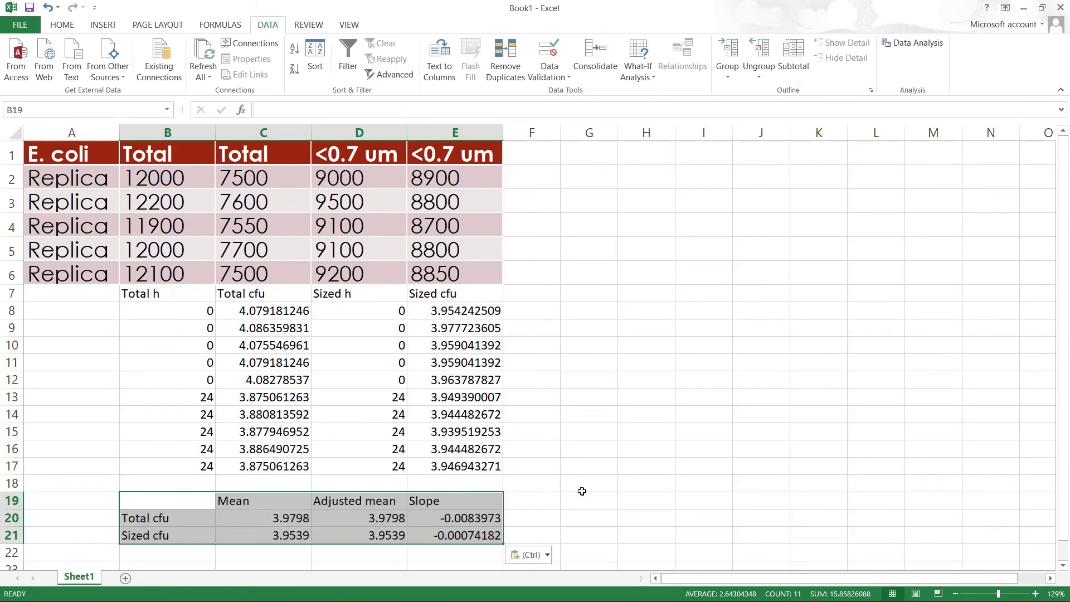
key(alt)
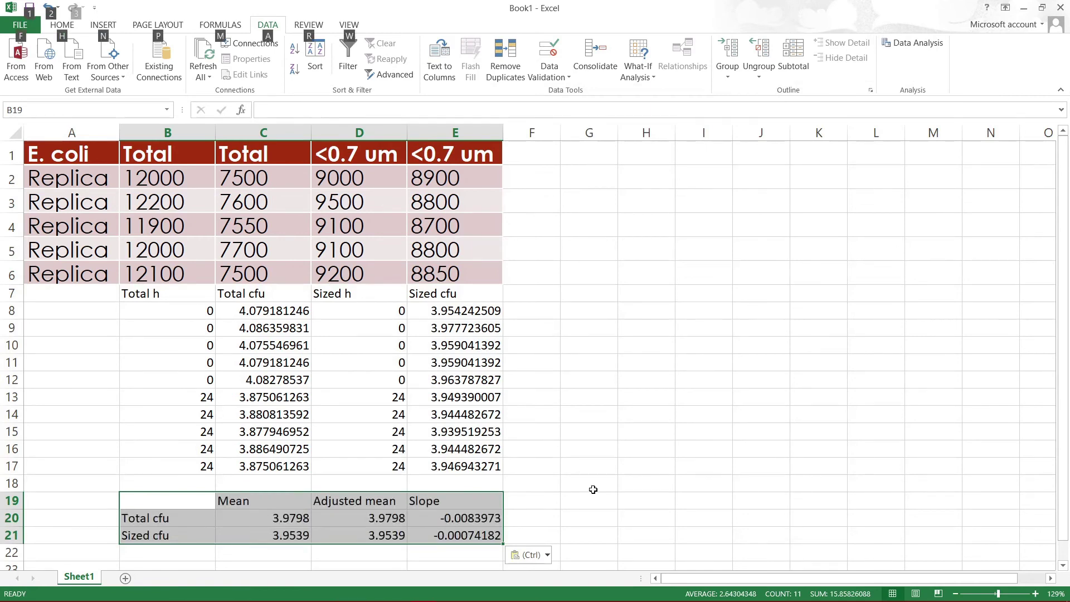
key(alt+Tab)
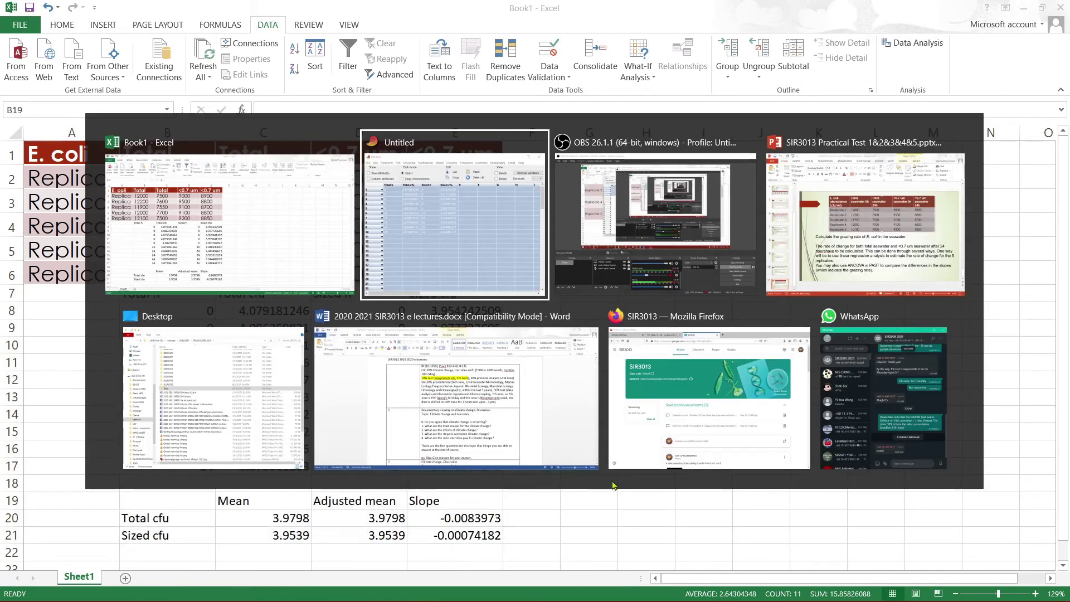
click(486, 246)
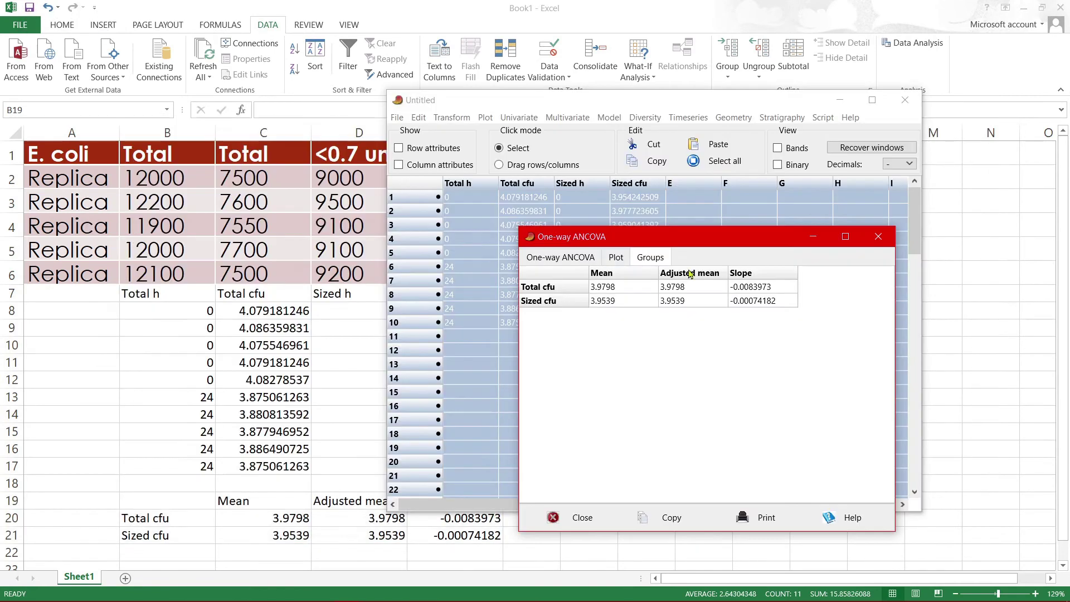
- Format the ANCOVA graph: labels 'hour' and 'log cfu/ml', X 0–24, Y 3.8–4.1, 14-pt font
click(615, 257)
drag(663, 242, 536, 68)
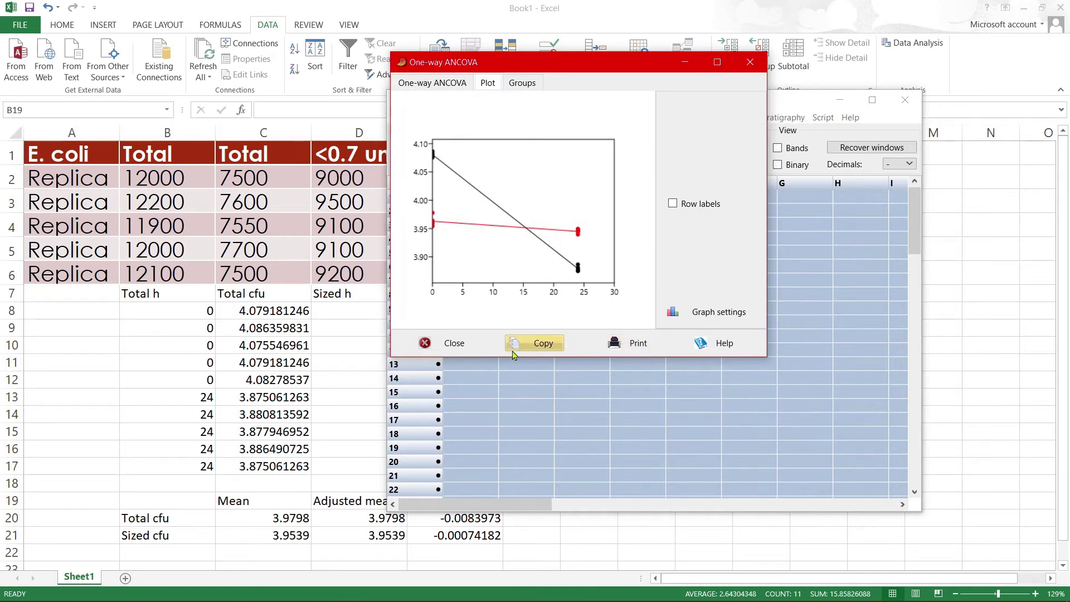
click(703, 313)
drag(295, 123, 246, 70)
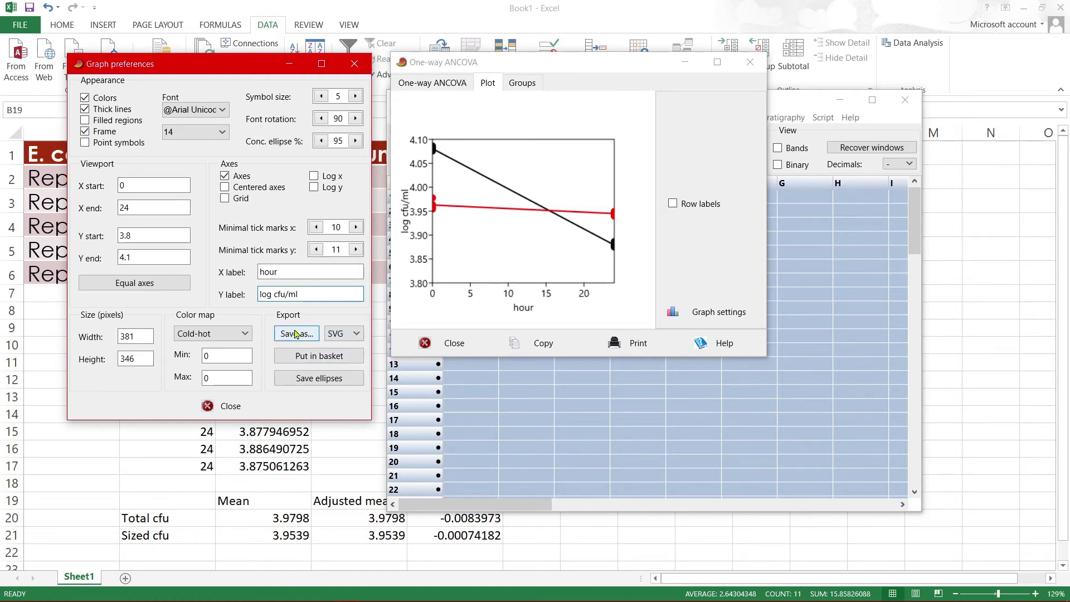
click(356, 333)
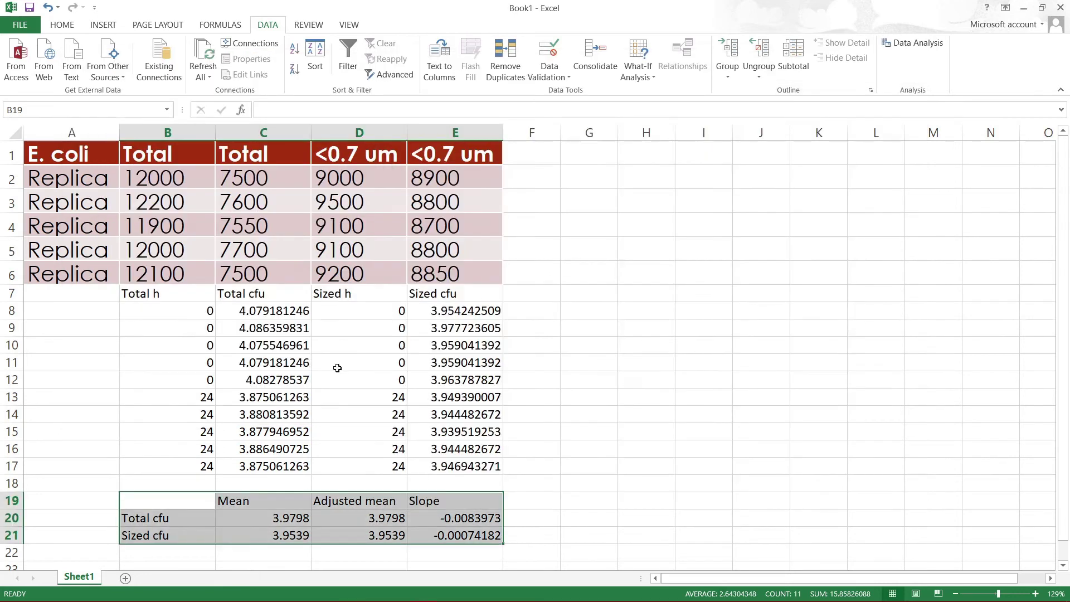
- Paste the ANCOVA graph into Excel and position it beside the data and slopes table
key(ctrl+v)
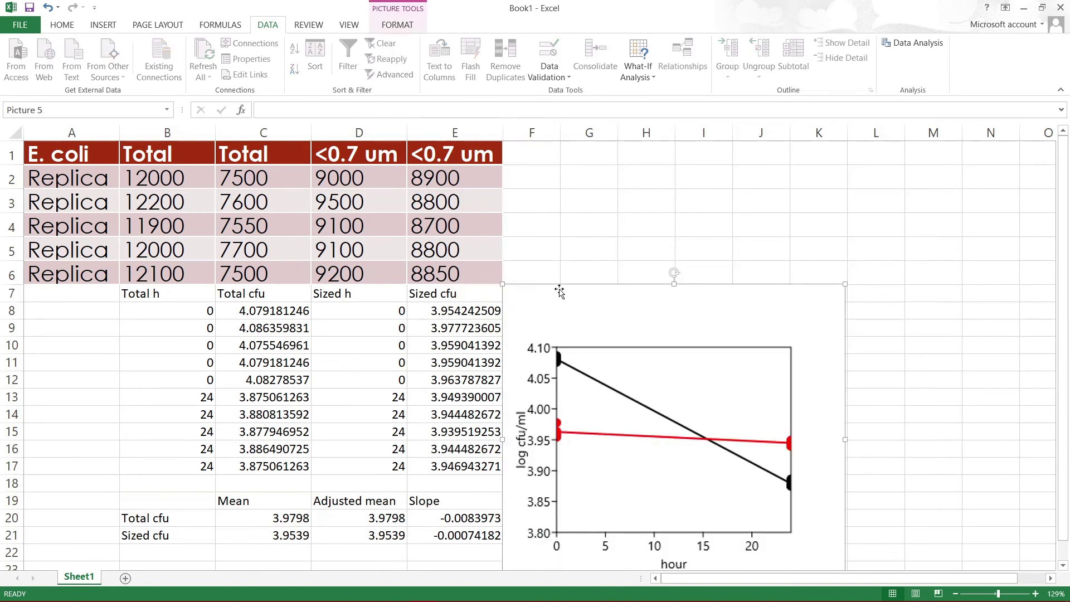
drag(585, 318, 601, 188)
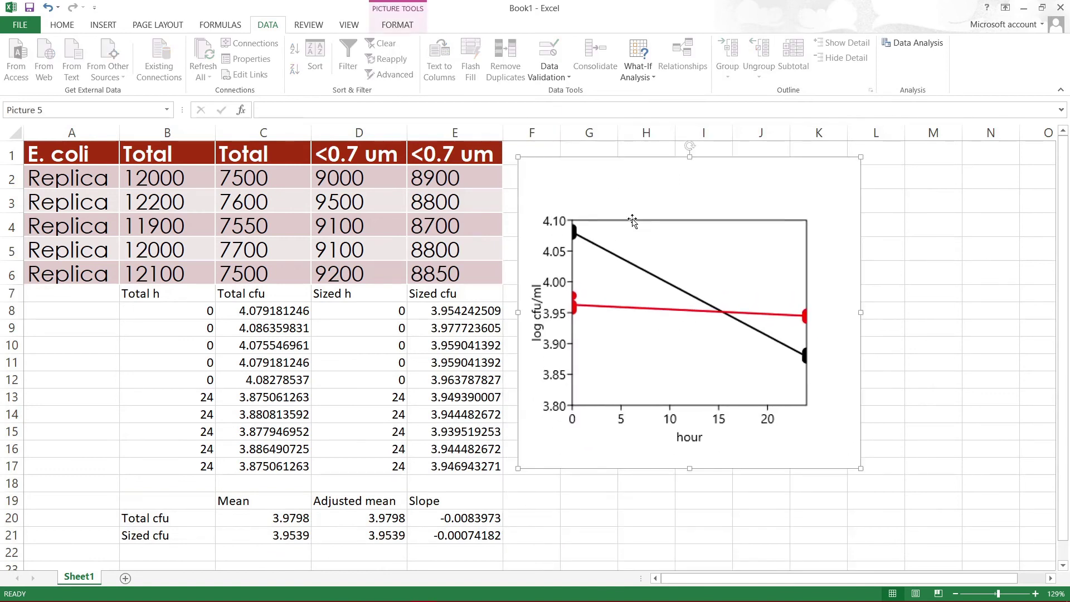
click(915, 300)
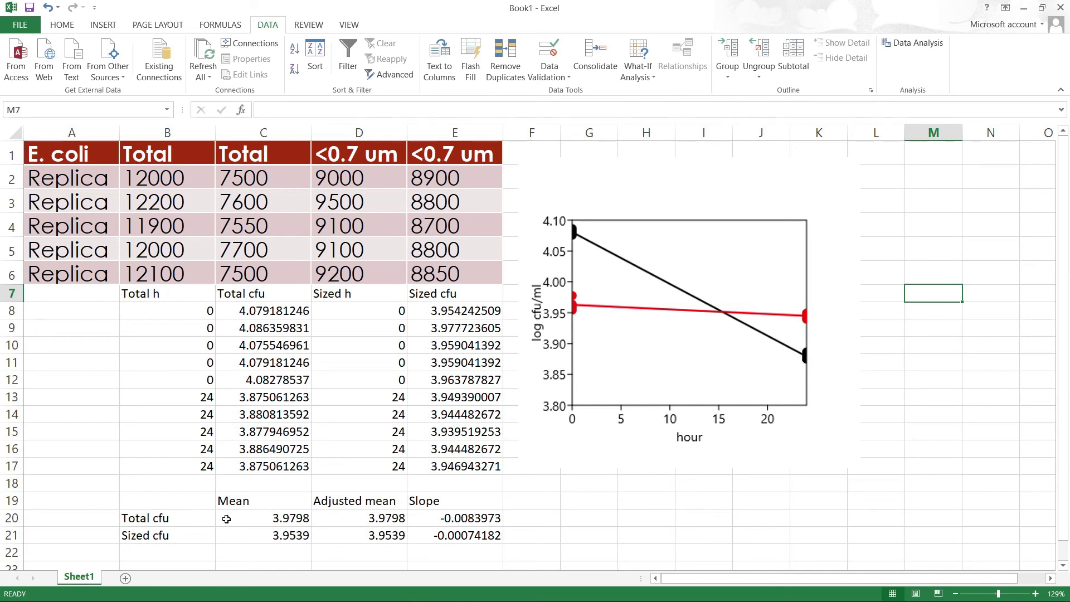
- Enter =ABS(E20)-ABS(E21) in F20, giving a grazing rate of 0.007655
click(533, 526)
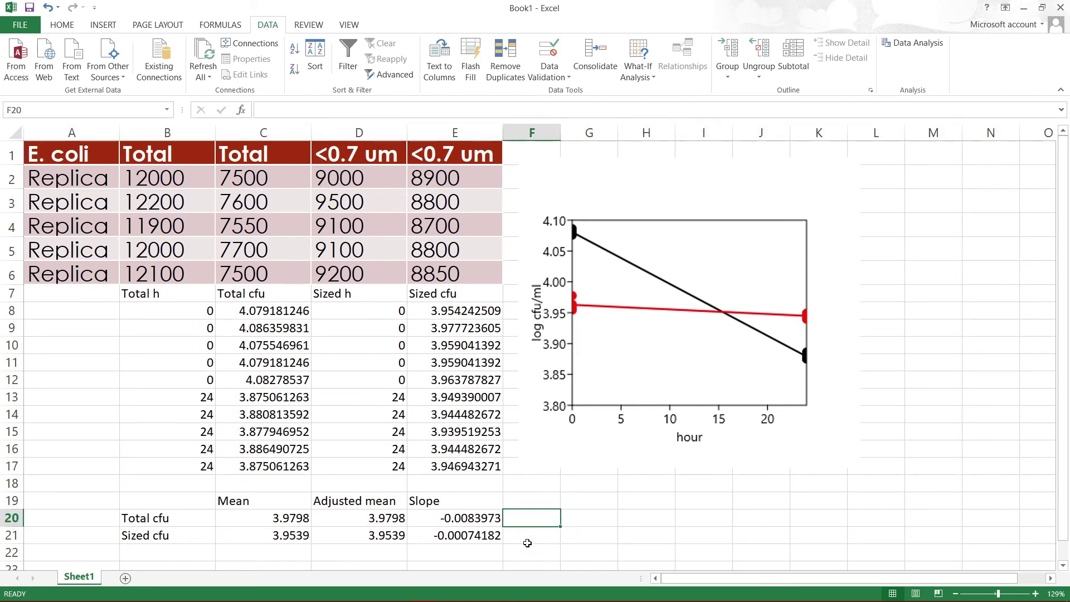
text(=)
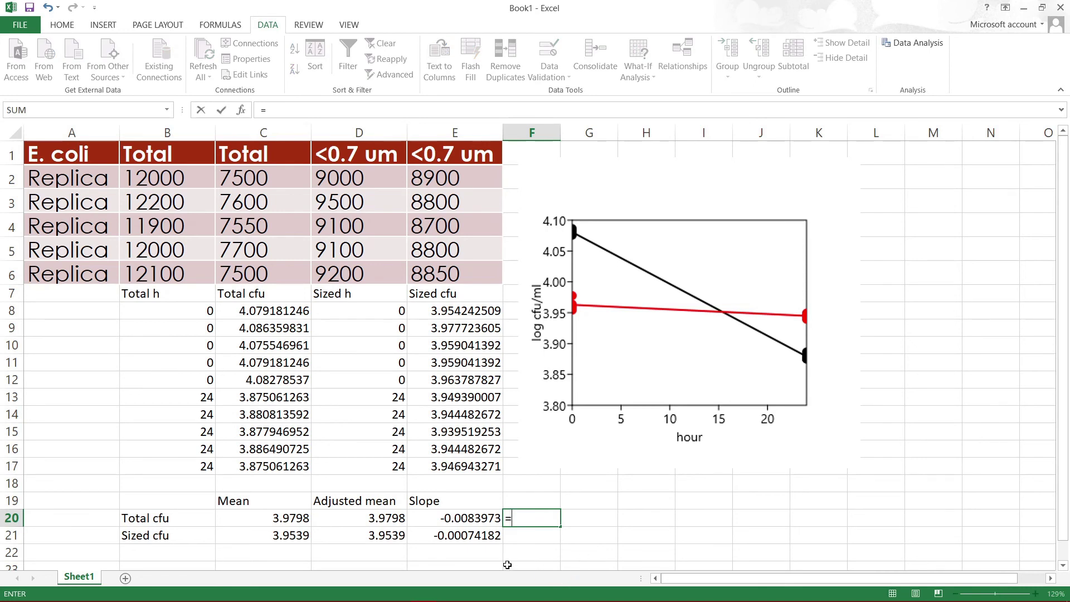
text(abs)
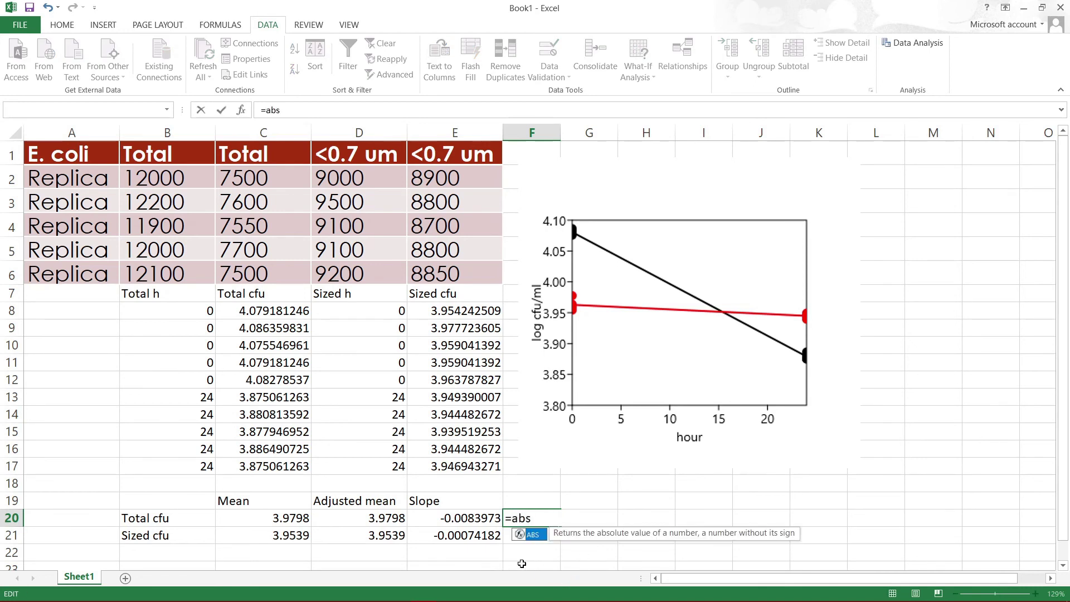
text(()
click(478, 518)
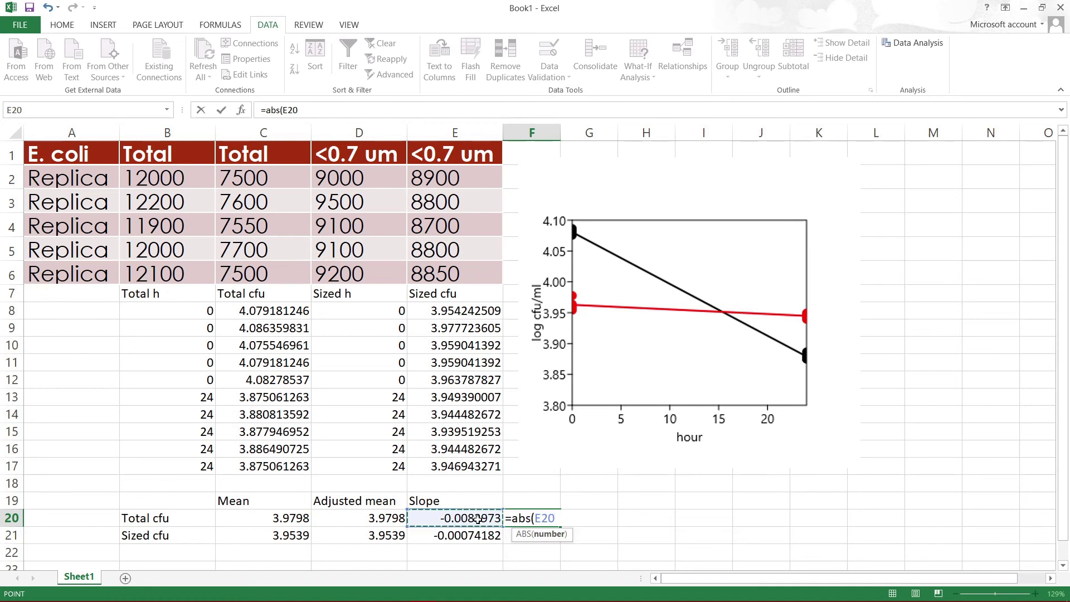
text()-as)
text(()
key(BackSpace)
key(BackSpace)
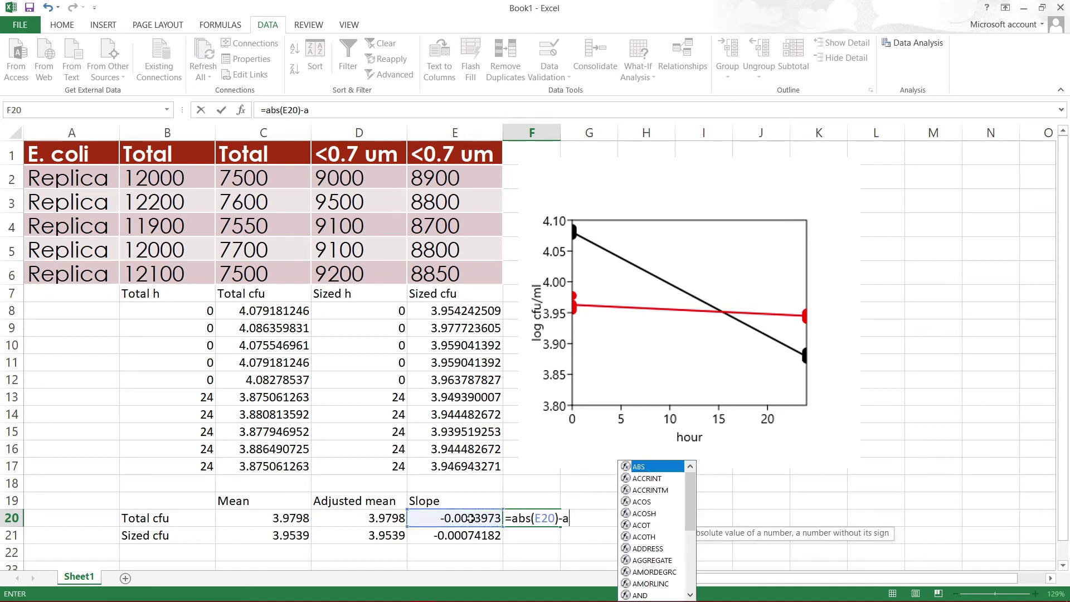
text(bs()
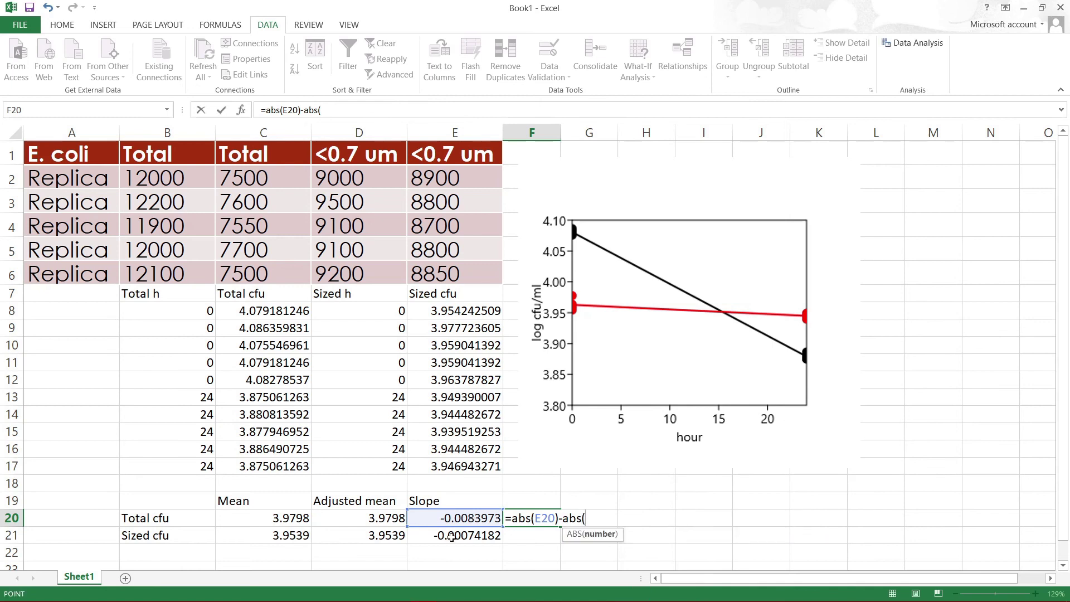
click(451, 536)
text())
key(Return)
- Add the heading 'Grazing rate' in F19 above the result
key(Up)
key(Up)
text(G)
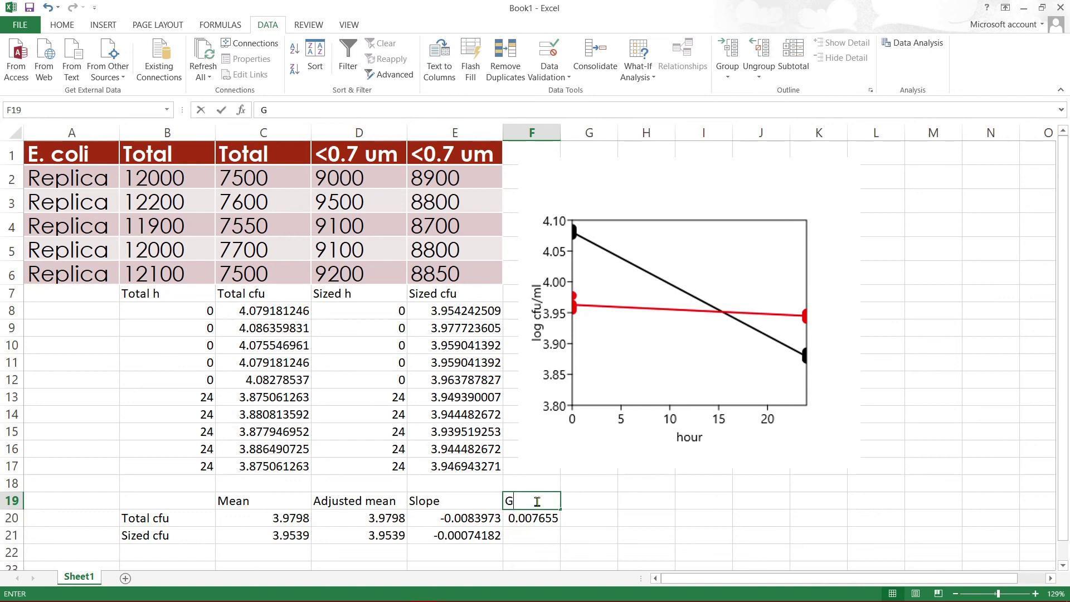
text(razing rate of E)
key(BackSpace)
key(BackSpace)
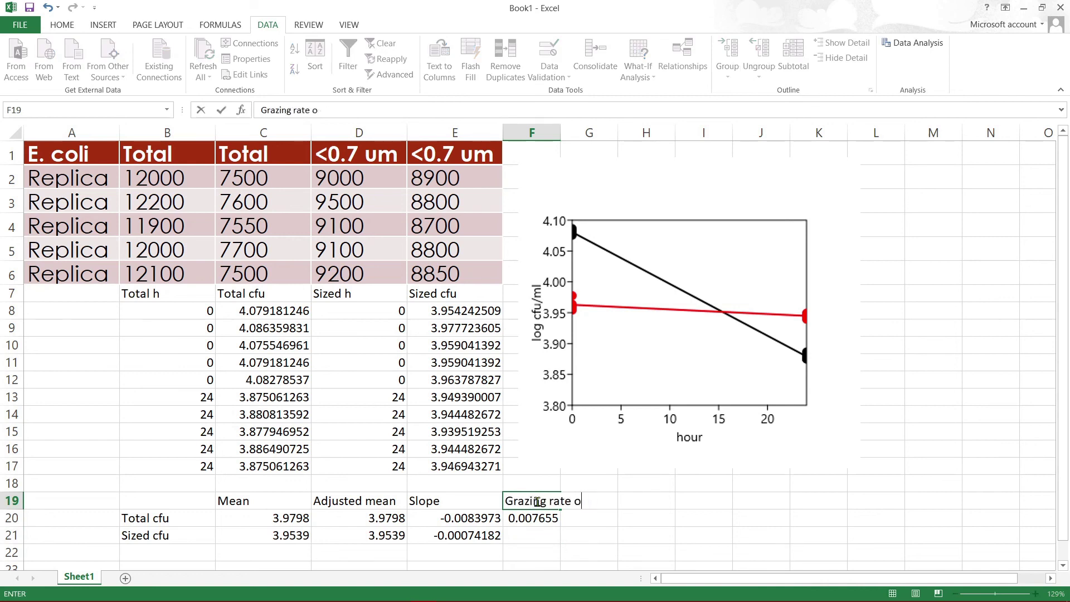
click(623, 502)
drag(538, 521, 537, 502)
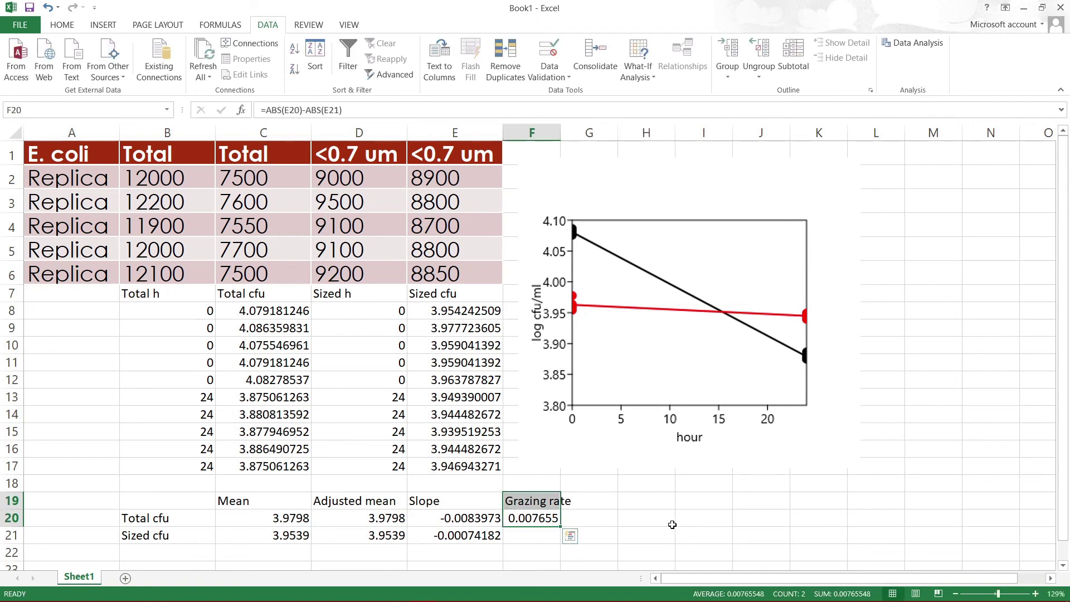